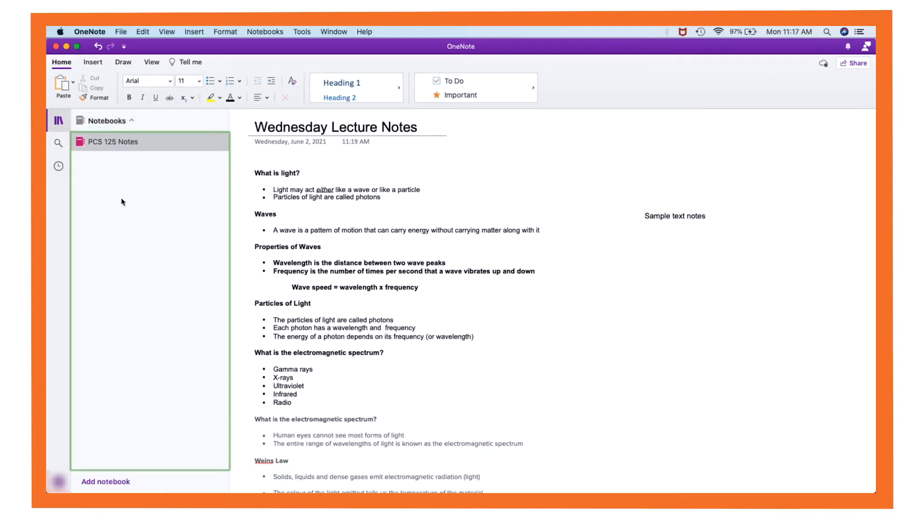
# Step: Open the MTH 141 Lecture Notes notebook from the list of recent notebooks
pyautogui.click(113, 483)
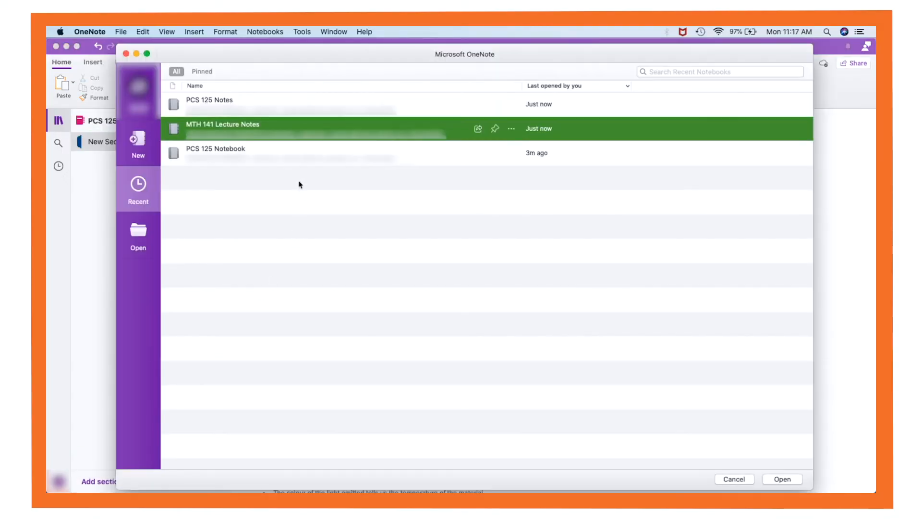
pyautogui.click(781, 479)
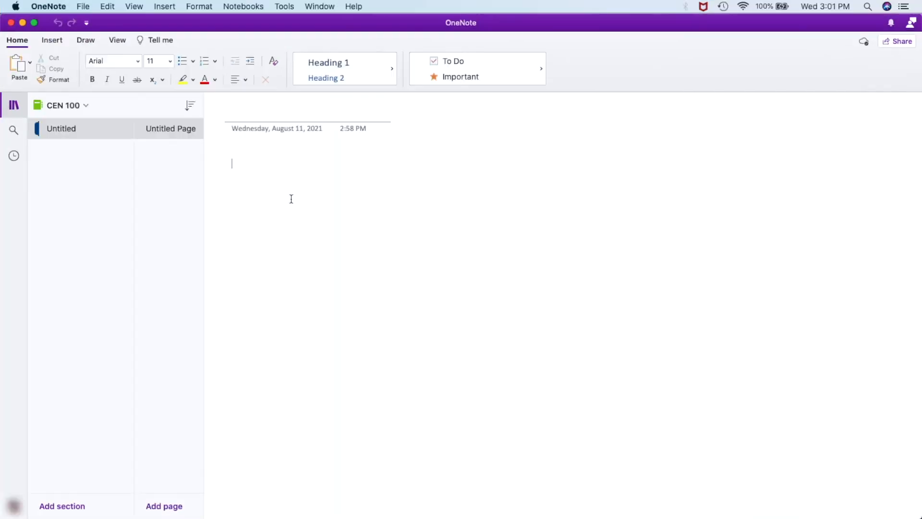
# Step: Add five new sections to the CEN 100 notebook
pyautogui.click(63, 506)
pyautogui.click(62, 506)
pyautogui.click(62, 506)
pyautogui.click(68, 509)
pyautogui.click(68, 509)
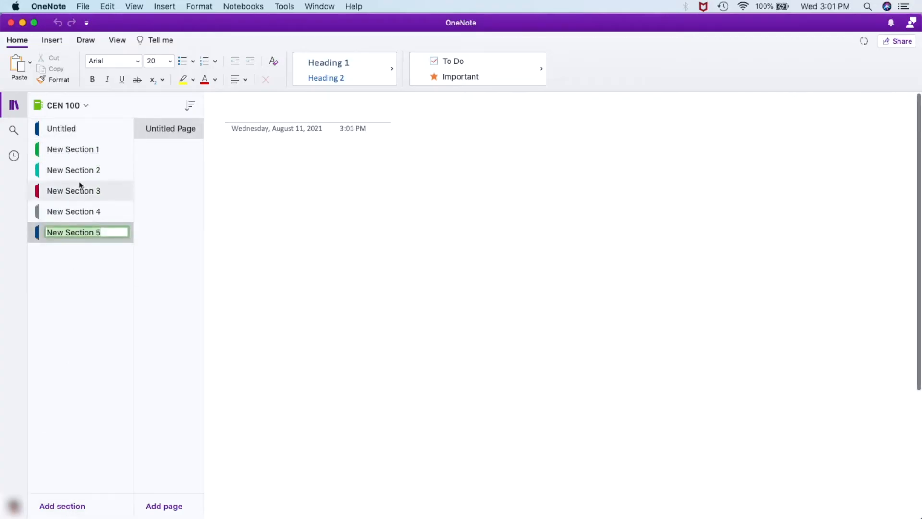
# Step: Rename the Untitled section as Weekly Notes
pyautogui.rightClick(78, 130)
pyautogui.click(93, 137)
pyautogui.write('Wee')
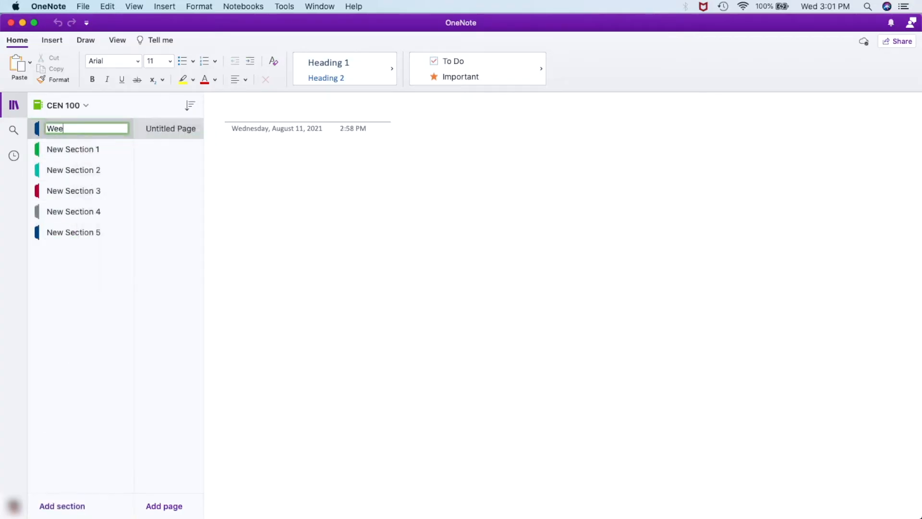
pyautogui.write('kly Notes')
pyautogui.press('Return')
# Step: Rename the New Section 1 section as Lecture Notes
pyautogui.rightClick(94, 150)
pyautogui.click(121, 153)
pyautogui.write('Lee')
pyautogui.write('ture Notes')
pyautogui.press('Return')
# Step: Rename New Section 2 as Misc Drawings and New Section 3 as Exam
pyautogui.rightClick(107, 171)
pyautogui.click(120, 173)
pyautogui.write('Misc Drawings')
pyautogui.press('Return')
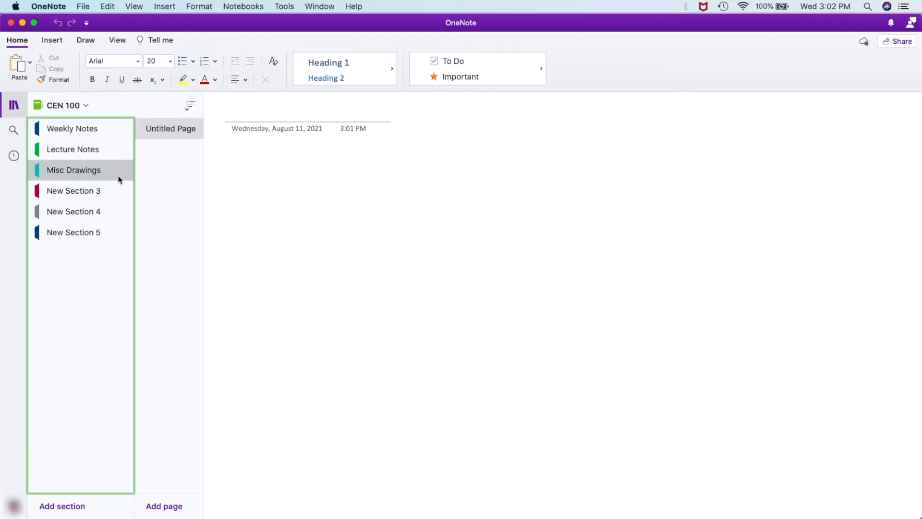
pyautogui.rightClick(103, 191)
pyautogui.click(117, 194)
pyautogui.write('Exam')
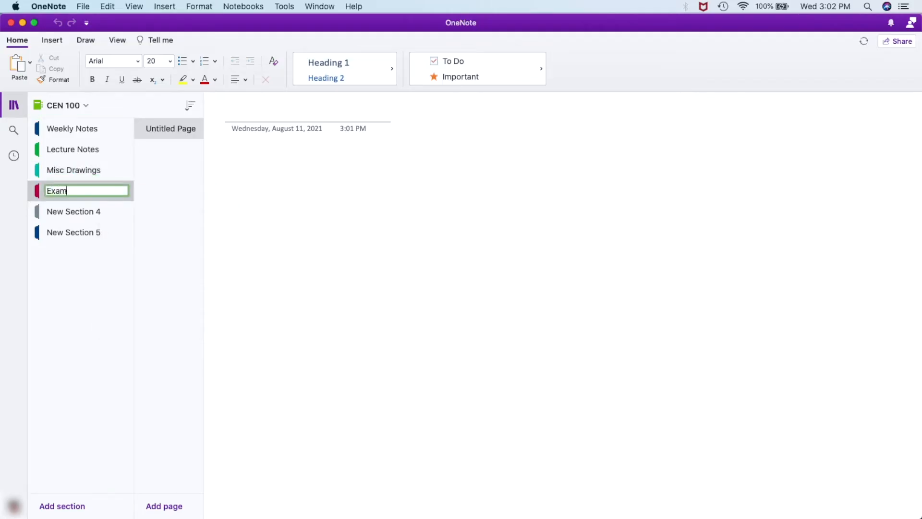
pyautogui.press('Return')
# Step: Rename New Section 4 as Engineering News and New Section 5 as Study Groups
pyautogui.rightClick(100, 213)
pyautogui.click(139, 219)
pyautogui.write('Engineering News')
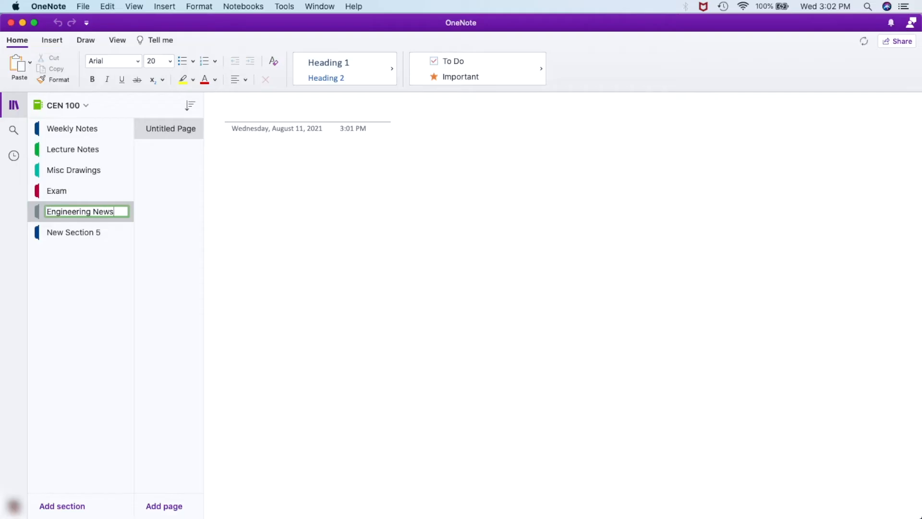
pyautogui.press('Return')
pyautogui.rightClick(96, 232)
pyautogui.click(115, 235)
pyautogui.write('Study Groups')
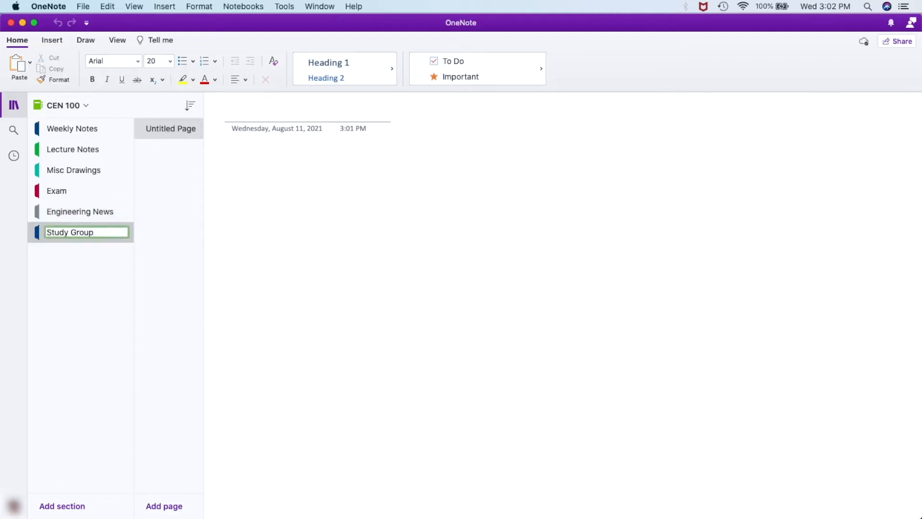
pyautogui.press('Return')
# Step: Set the section color of Weekly Notes to Red and of Lecture Notes to Cyan
pyautogui.rightClick(91, 130)
pyautogui.moveTo(140, 230)
pyautogui.click(260, 266)
pyautogui.rightClick(80, 151)
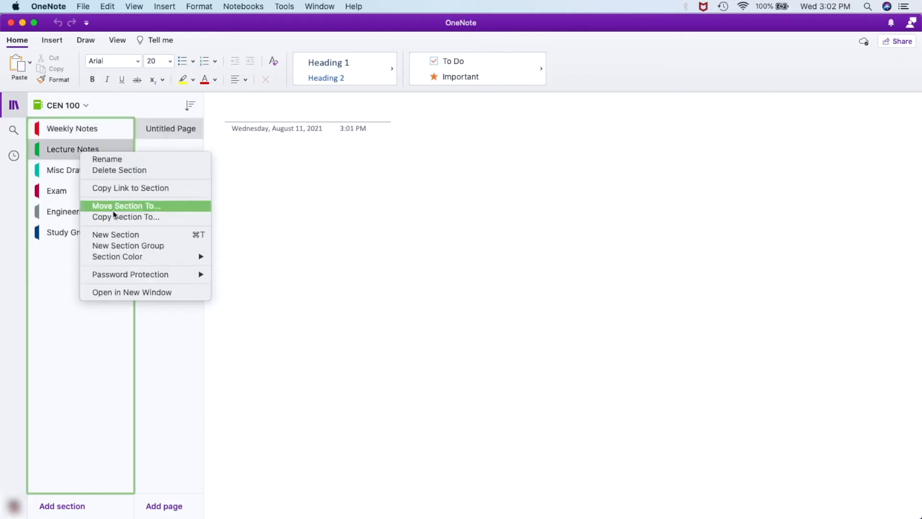
pyautogui.moveTo(144, 256)
pyautogui.click(246, 319)
# Step: Set the section color of Misc Drawings to Green and of Exam to Orange
pyautogui.rightClick(81, 171)
pyautogui.moveTo(144, 280)
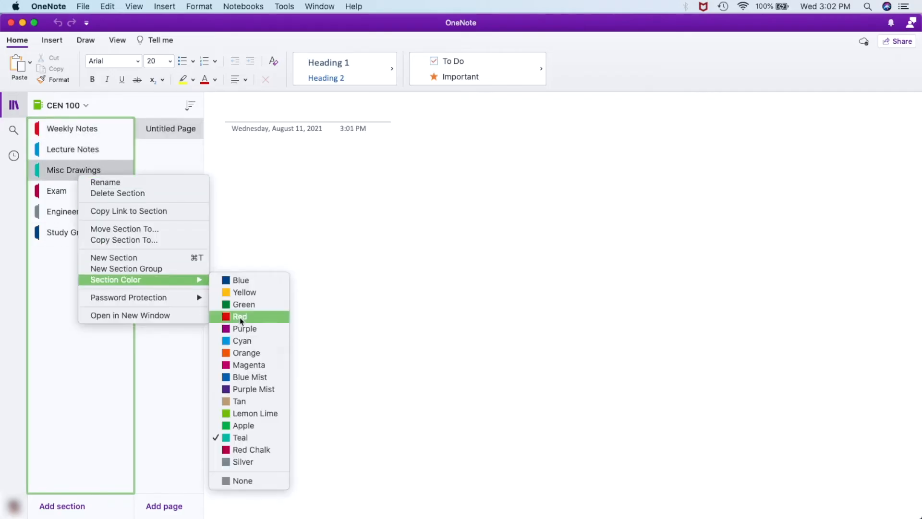
pyautogui.click(245, 304)
pyautogui.rightClick(103, 194)
pyautogui.moveTo(157, 302)
pyautogui.click(297, 374)
# Step: Set the section color of Engineering News to Purple Mist and of Study Groups to Magenta
pyautogui.rightClick(76, 212)
pyautogui.moveTo(120, 319)
pyautogui.click(260, 427)
pyautogui.rightClick(62, 229)
pyautogui.moveTo(124, 334)
pyautogui.click(261, 391)
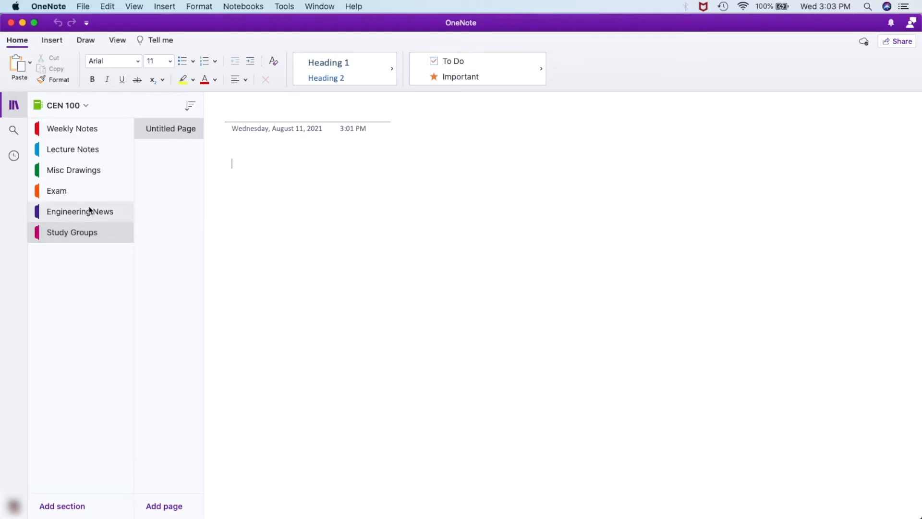
# Step: Create a new section group named All Drawings in the CEN 100 notebook
pyautogui.rightClick(76, 174)
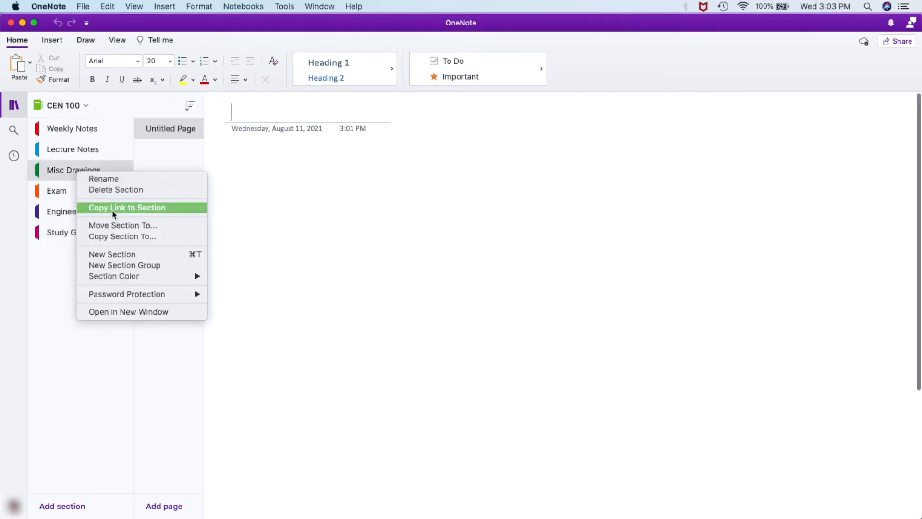
pyautogui.click(124, 265)
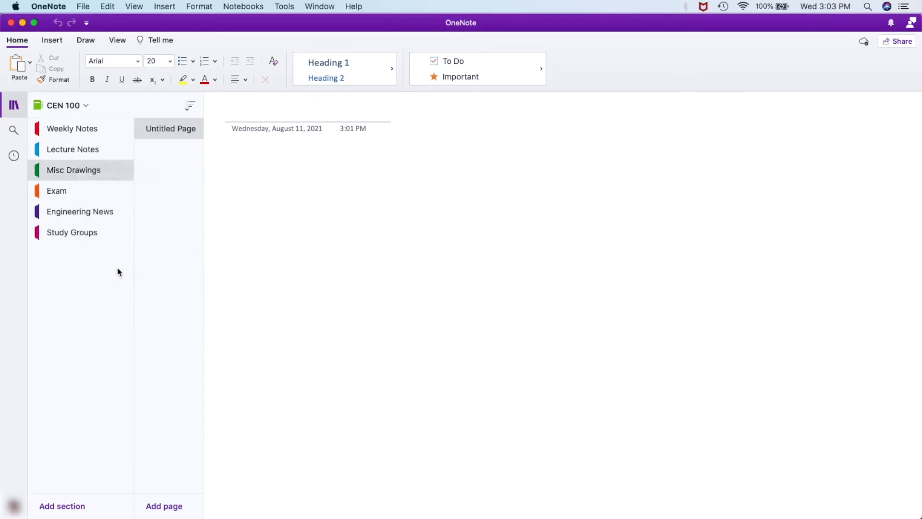
pyautogui.write('A')
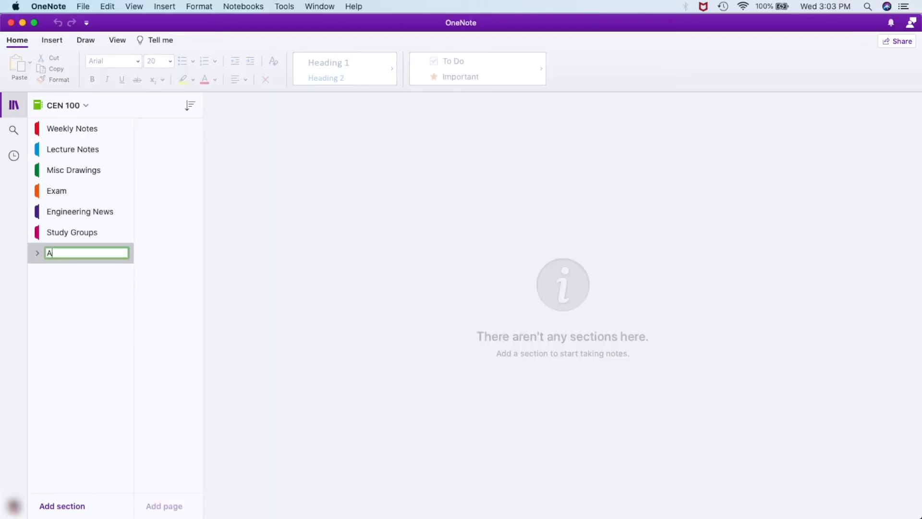
pyautogui.write('ll Drawings')
pyautogui.press('Return')
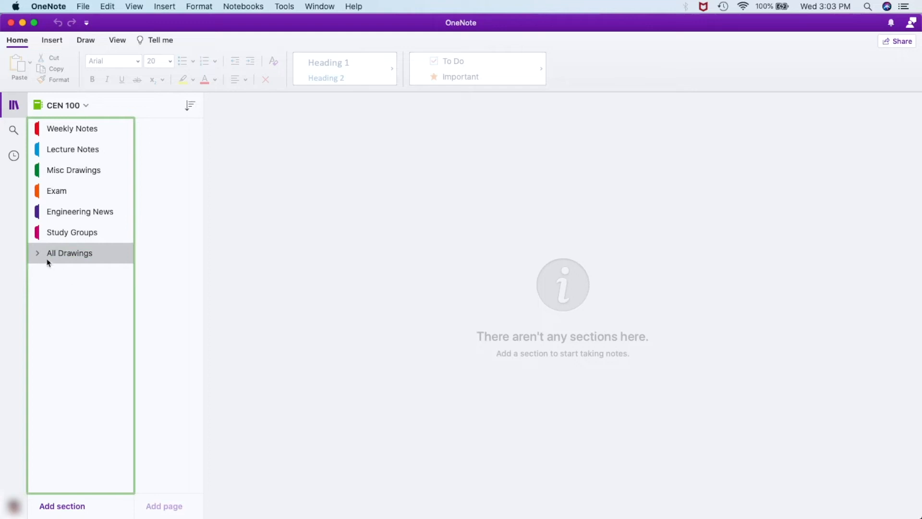
# Step: Move the Misc Drawings and Weekly Notes sections into the All Drawings section group
pyautogui.moveTo(80, 171); pyautogui.dragTo(91, 269)
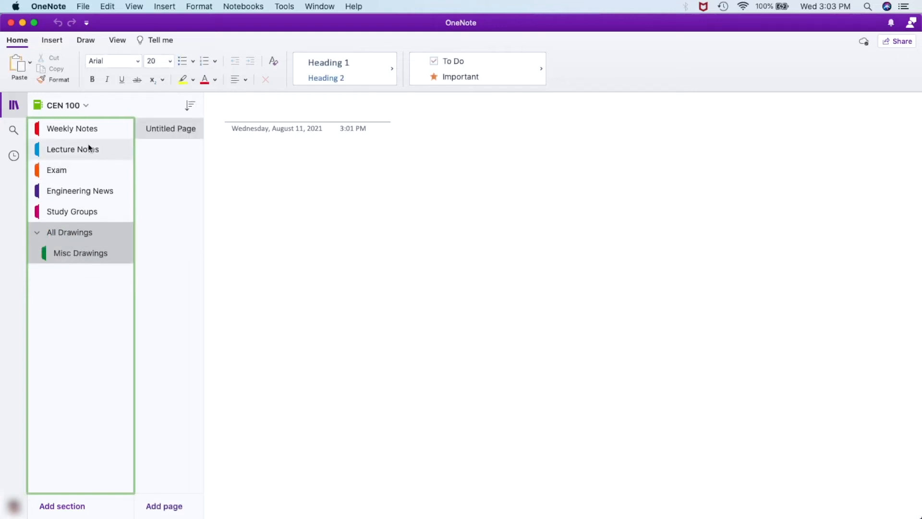
pyautogui.moveTo(83, 135); pyautogui.dragTo(85, 238)
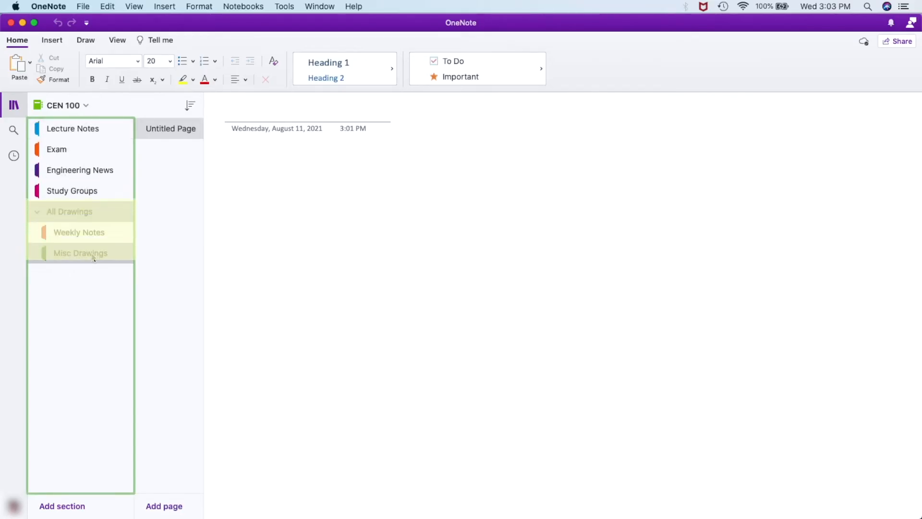
# Step: Title the untitled page in the Lecture Notes section "CEN 100 Course Outline"
pyautogui.click(91, 136)
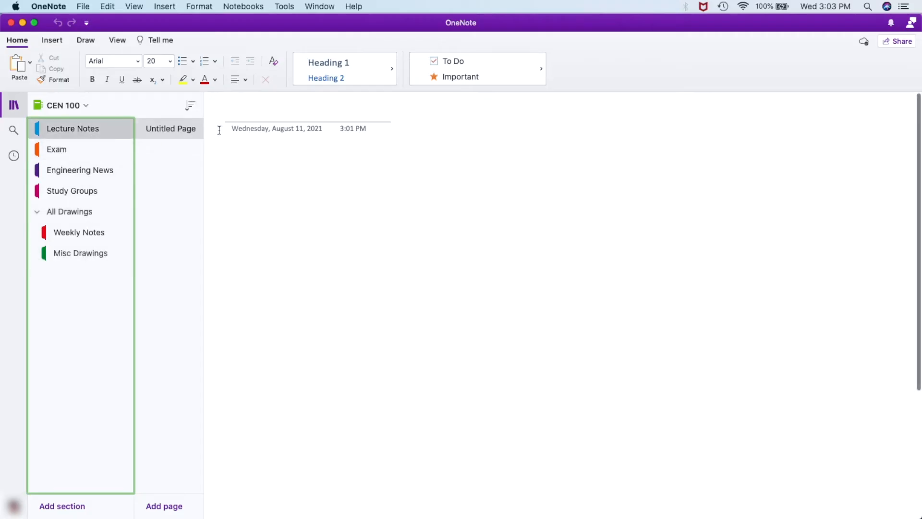
pyautogui.click(244, 113)
pyautogui.write('CEN')
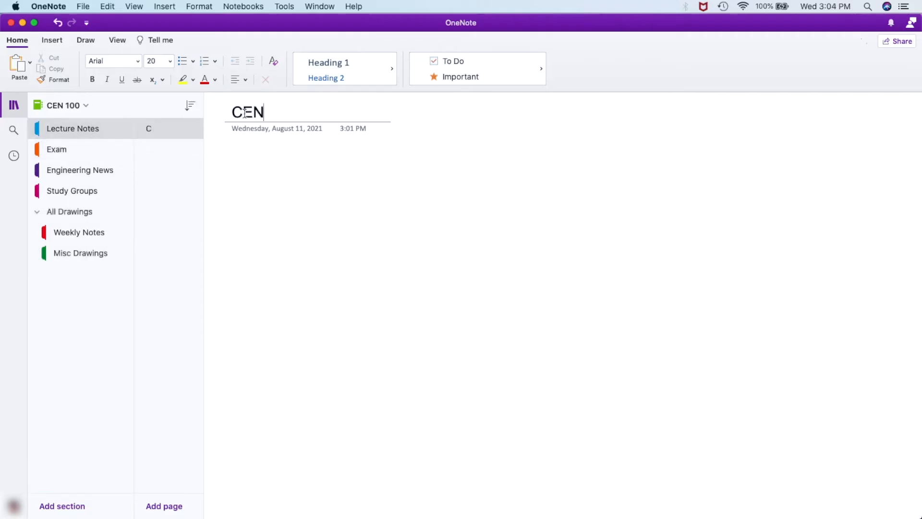
pyautogui.write(' 100 Course')
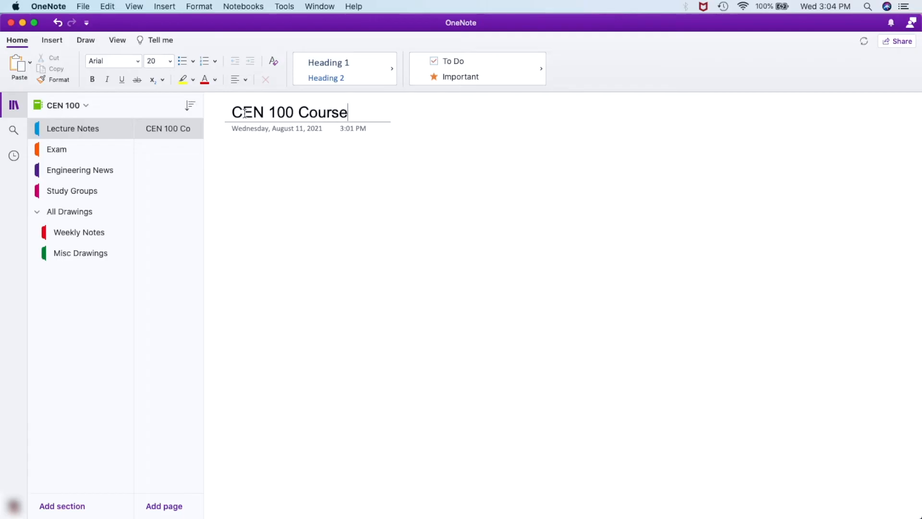
pyautogui.write(' Outline')
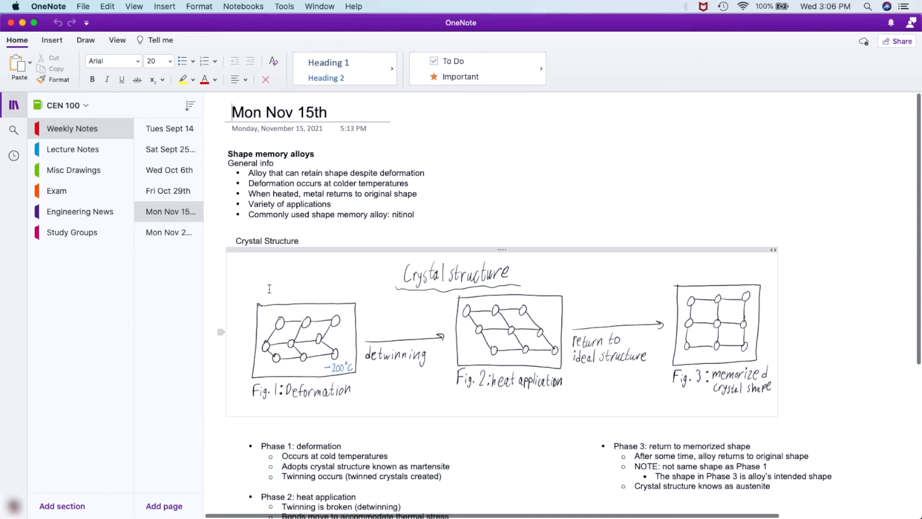
# Step: Look through the dated pages of the Weekly Notes section, examining their typed notes and hand-drawn diagrams, and end on Mon Nov 15th
pyautogui.scroll(-3, 269, 288)
pyautogui.scroll(3, 269, 289)
pyautogui.click(171, 149)
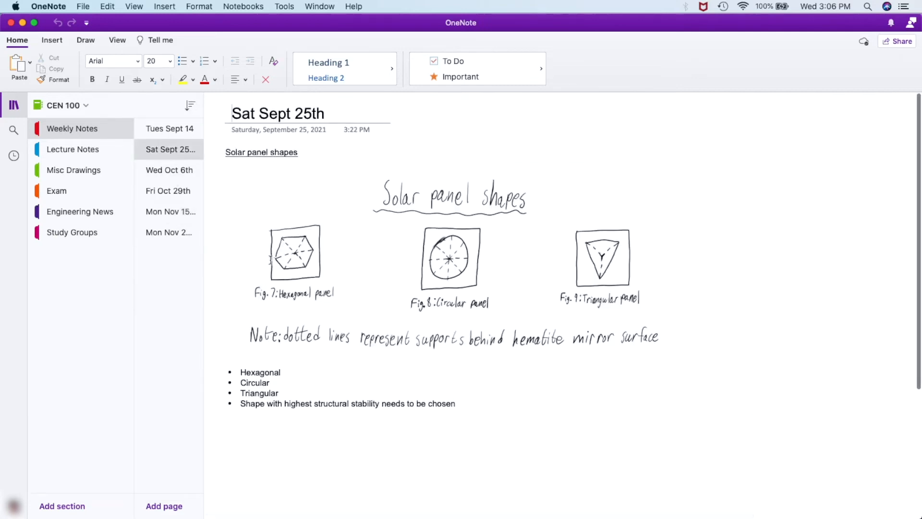
pyautogui.click(169, 232)
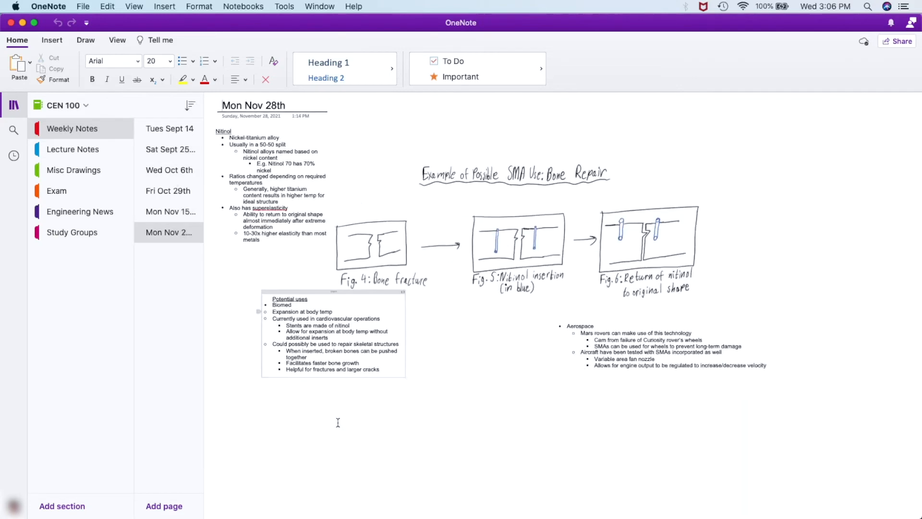
pyautogui.press('super+equal')
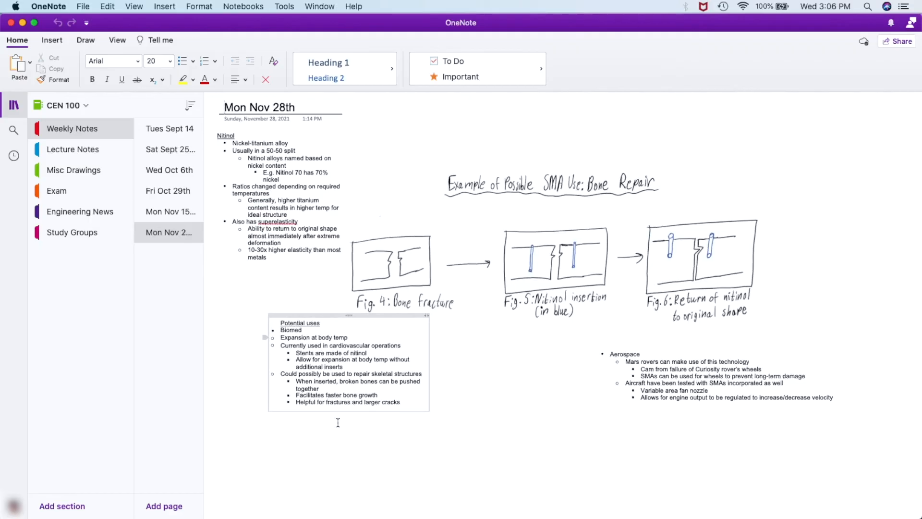
pyautogui.click(169, 128)
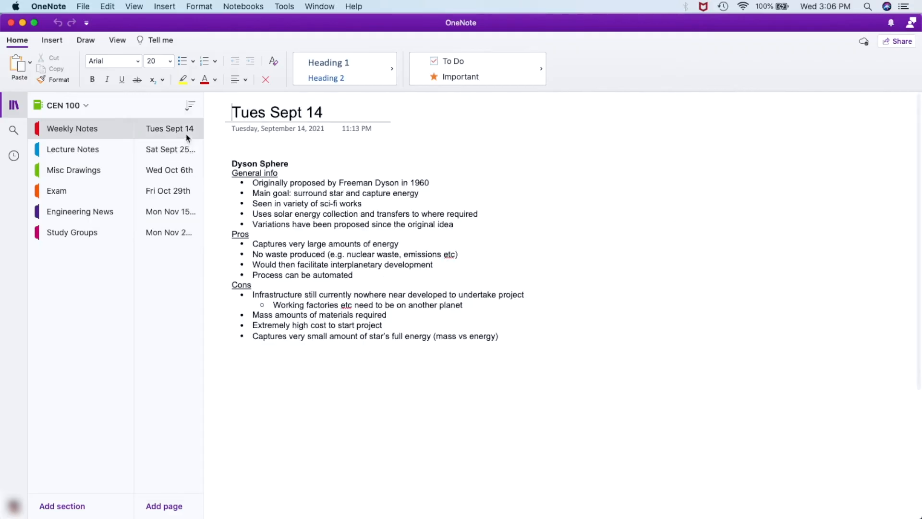
pyautogui.click(181, 178)
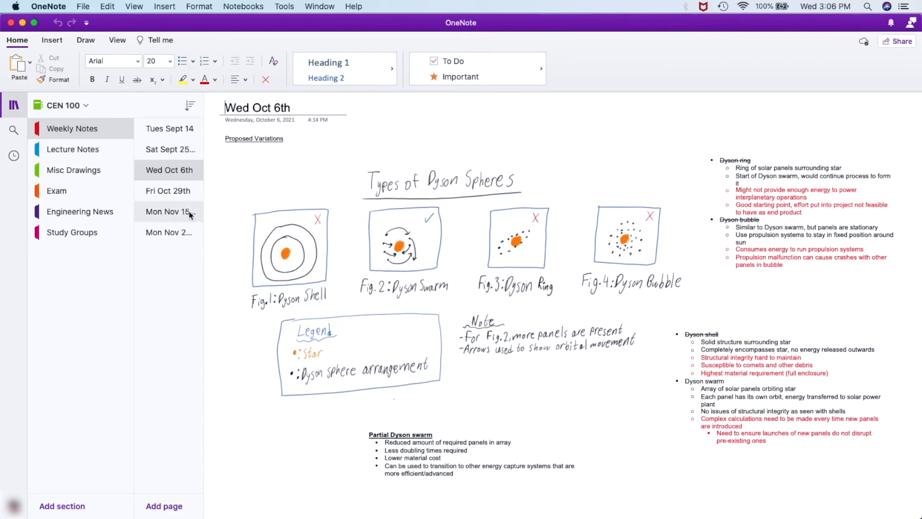
pyautogui.click(173, 190)
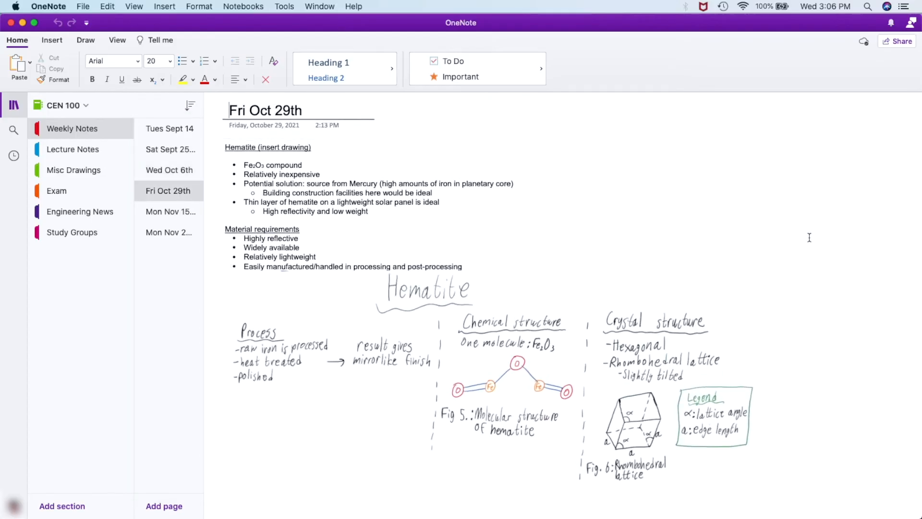
pyautogui.click(171, 212)
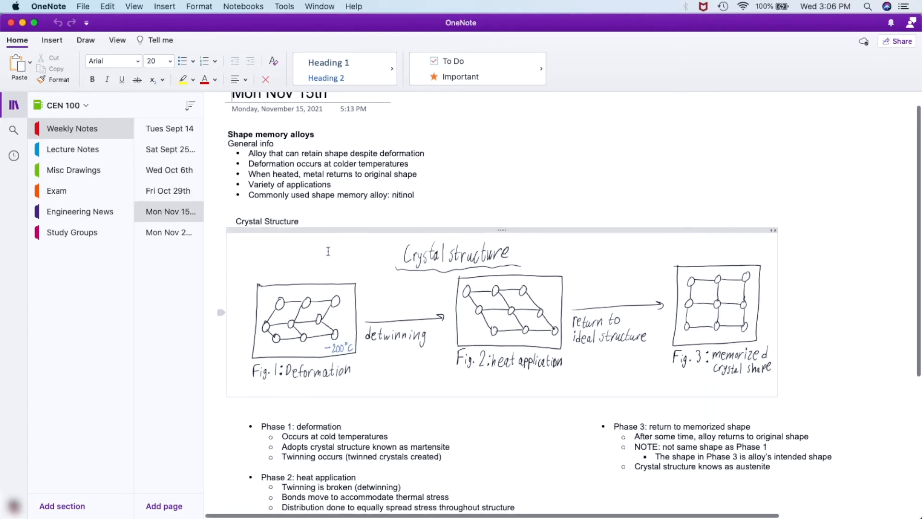
pyautogui.scroll(-5, 329, 252)
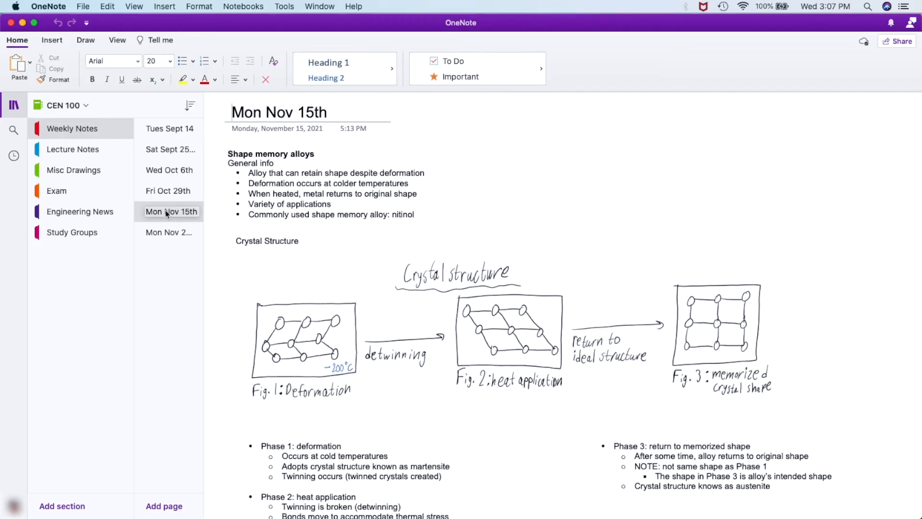
# Step: Choose the Pen drawing tool for the Mon Nov 15th page and give it a gold ink color
pyautogui.click(91, 43)
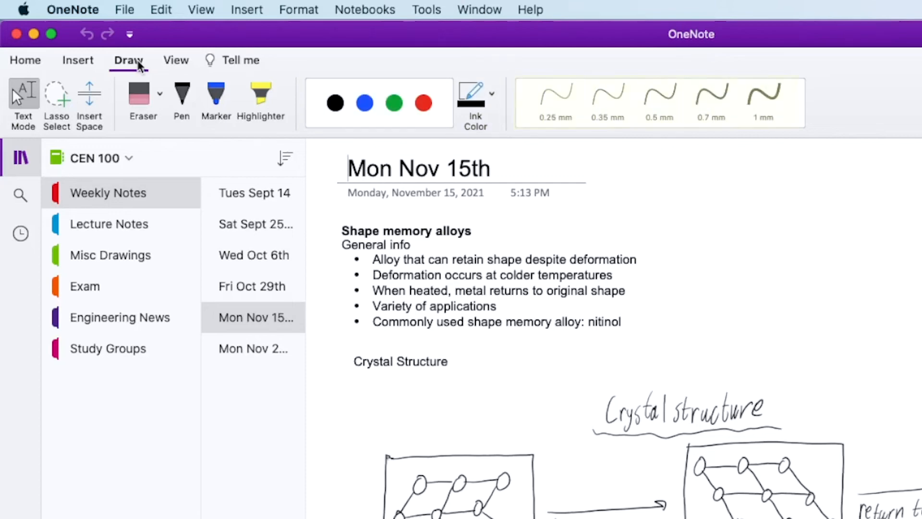
pyautogui.click(251, 98)
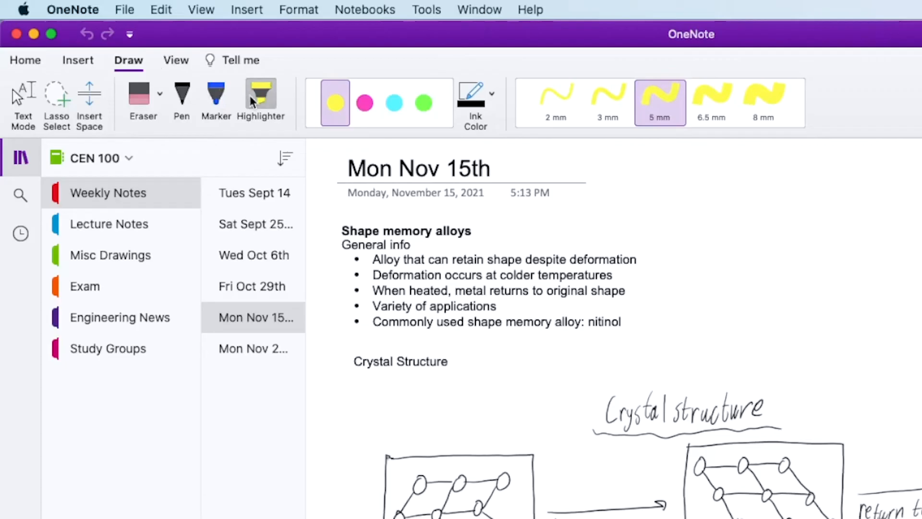
pyautogui.click(182, 98)
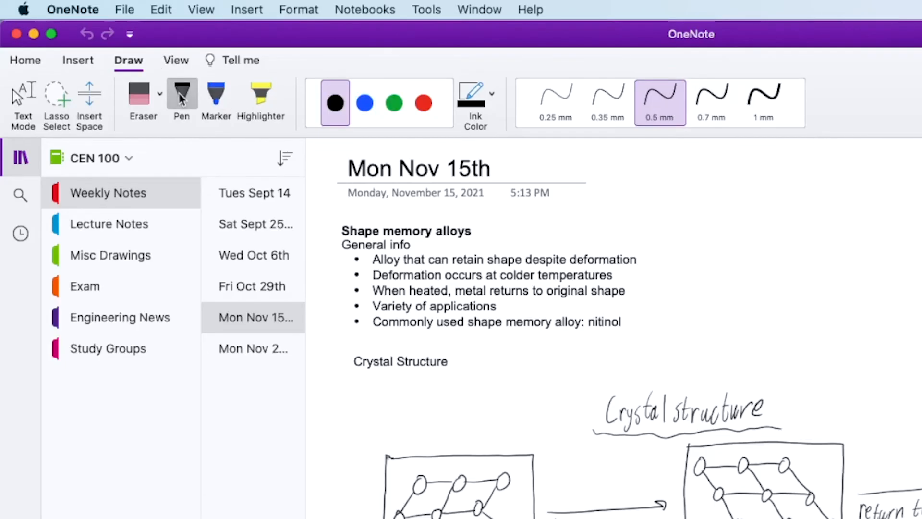
pyautogui.click(471, 94)
pyautogui.click(579, 226)
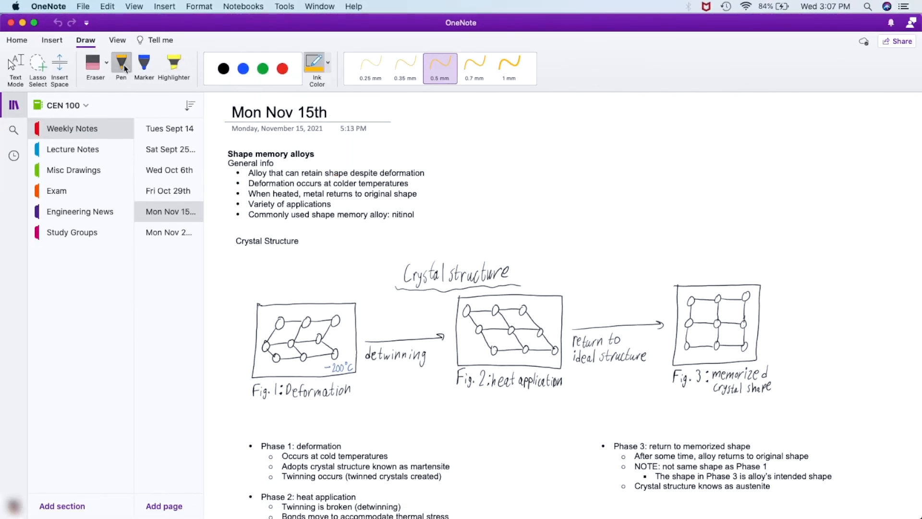
# Step: Examine the color and thickness options of the Marker and Highlighter, and return to the Pen
pyautogui.click(143, 63)
pyautogui.click(174, 65)
pyautogui.click(168, 68)
pyautogui.click(384, 65)
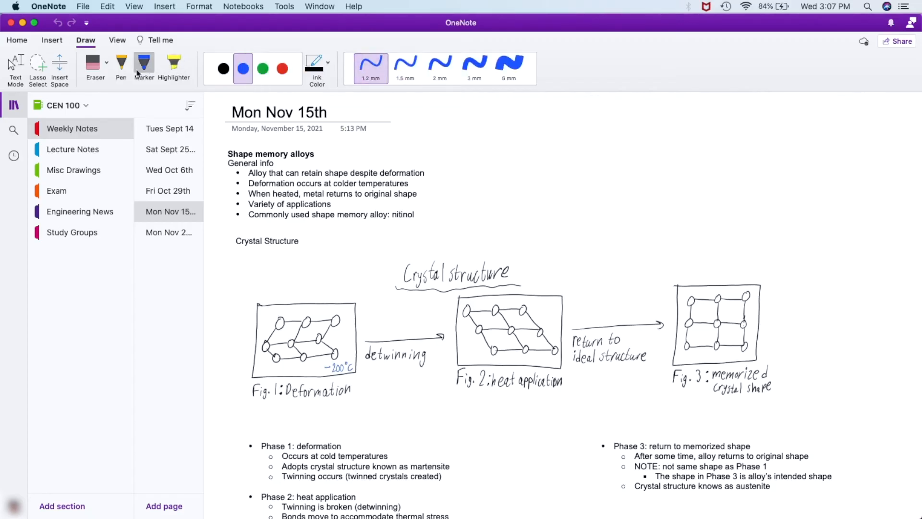
pyautogui.click(122, 65)
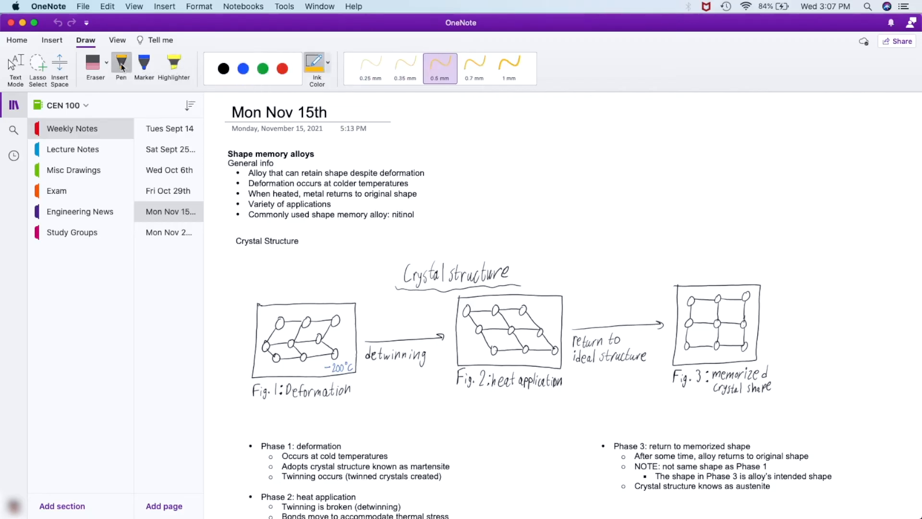
# Step: Switch from drawing to Text Mode and examine the list of available note tags
pyautogui.click(15, 65)
pyautogui.click(17, 40)
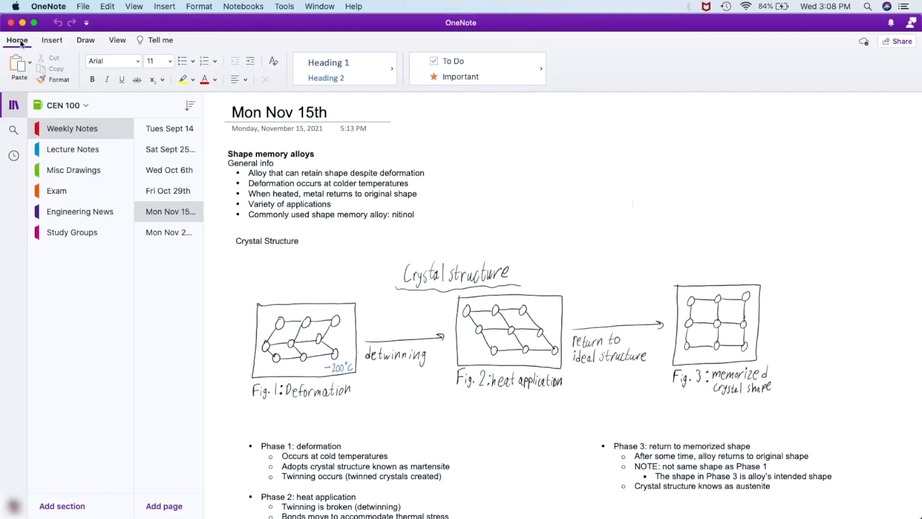
pyautogui.click(476, 89)
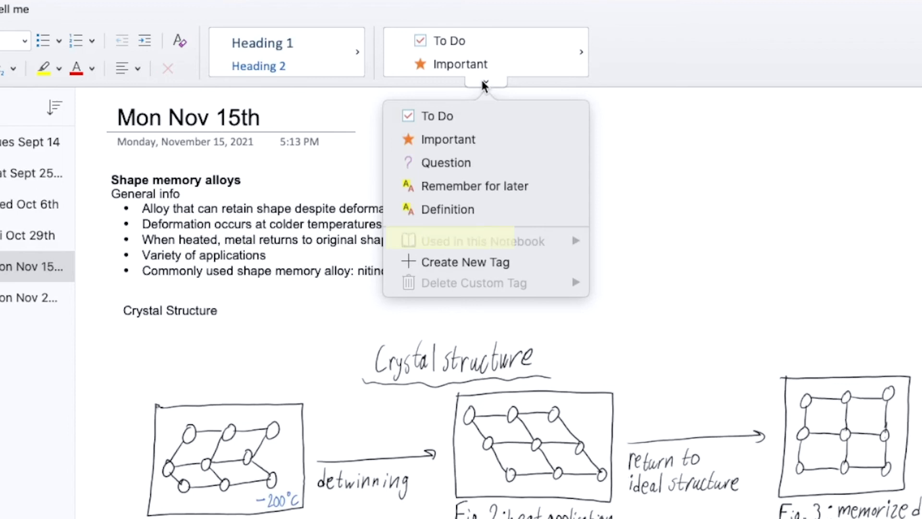
# Step: Write a "To Do list" note beside the alloy notes with the lines "Organize these notes", "Annotate drawings" and "Study for test"
pyautogui.click(785, 232)
pyautogui.click(768, 211)
pyautogui.write('To Do list')
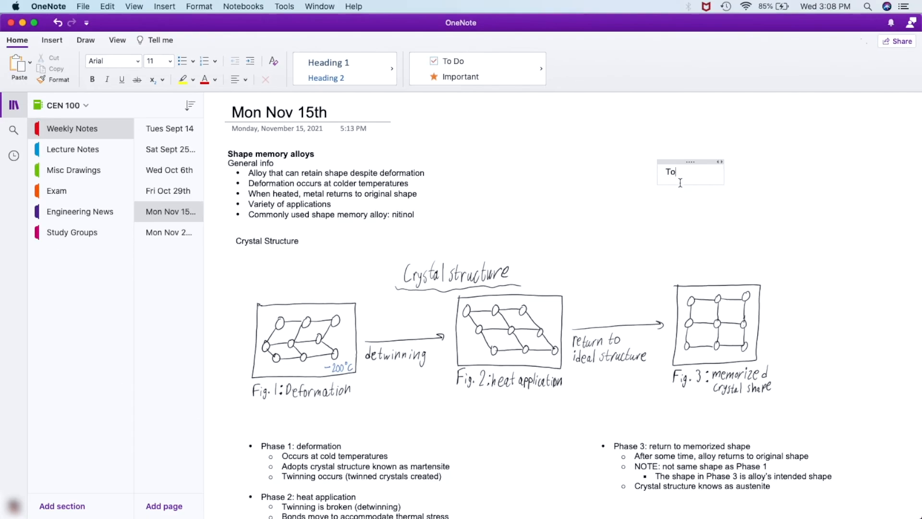
pyautogui.press('Return')
pyautogui.write('Organize these notes')
pyautogui.press('Return')
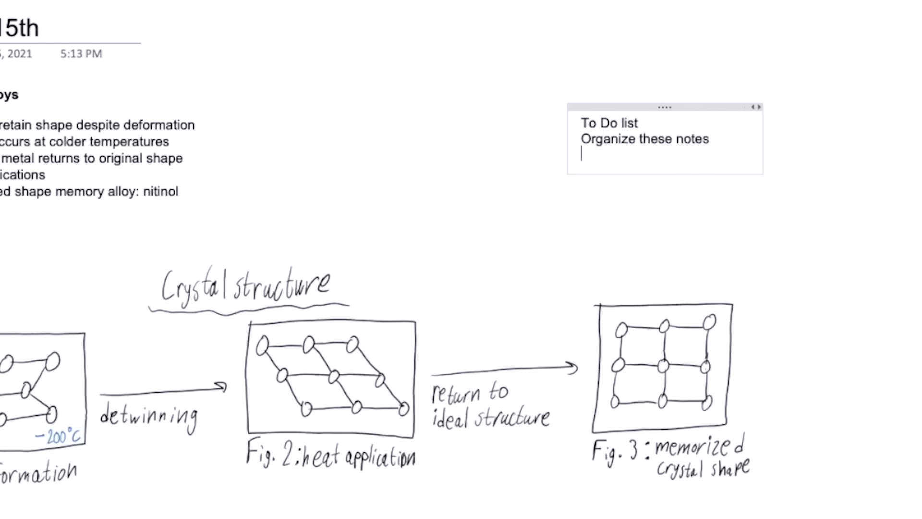
pyautogui.write('Annotate drawings')
pyautogui.press('Return')
pyautogui.write('Study for tesr')
pyautogui.press('BackSpace')
pyautogui.write('t')
# Step: Tag "Study for test" as Important, "Organize these notes" as To Do and "Annotate drawings" as Remember for later
pyautogui.moveTo(680, 171); pyautogui.dragTo(578, 168)
pyautogui.click(373, 25)
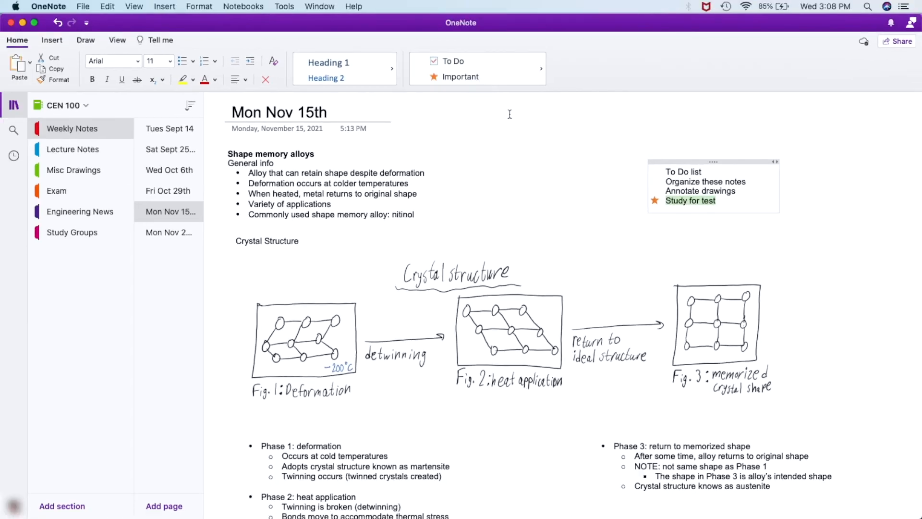
pyautogui.moveTo(747, 182); pyautogui.dragTo(664, 182)
pyautogui.click(488, 65)
pyautogui.moveTo(742, 192); pyautogui.dragTo(664, 191)
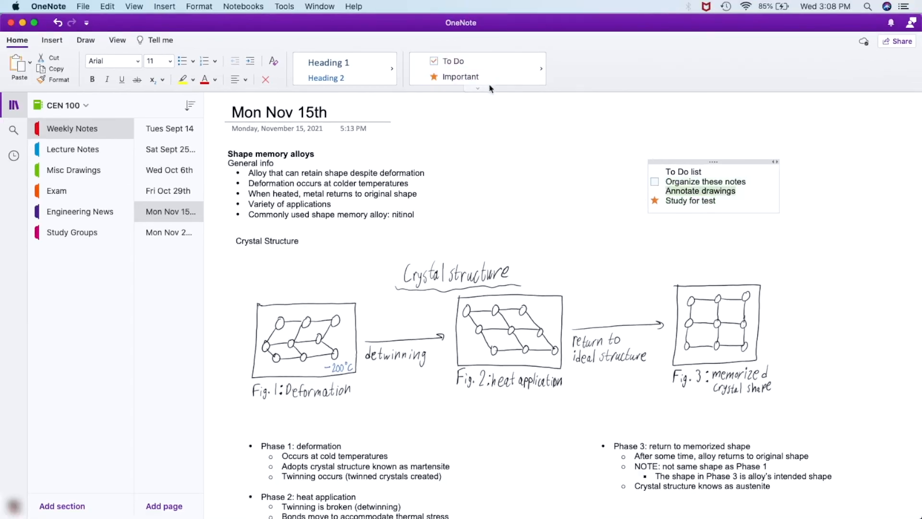
pyautogui.click(477, 88)
pyautogui.click(470, 158)
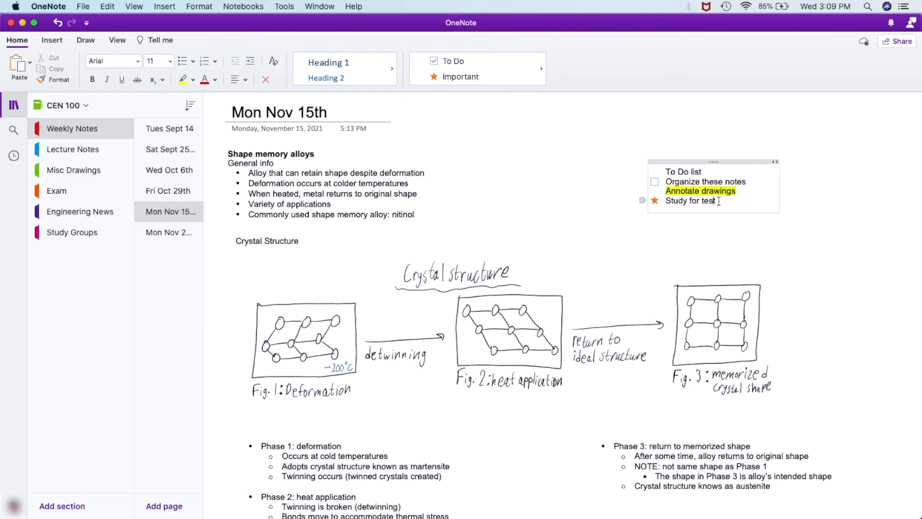
pyautogui.click(768, 269)
pyautogui.click(819, 230)
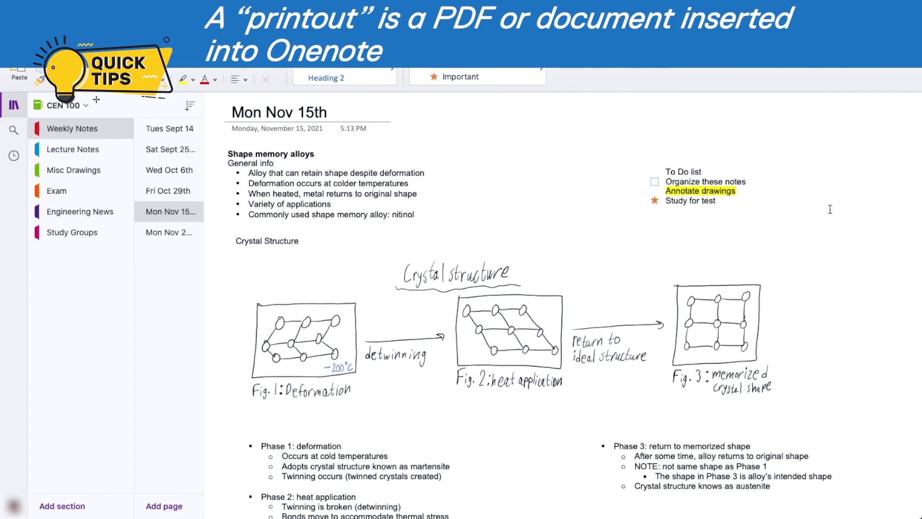
# Step: Insert CEN100_Course_Outline_Fall2020.pdf as a printout on the CEN 100 Course Outline page in Lecture Notes and look through it
pyautogui.click(114, 157)
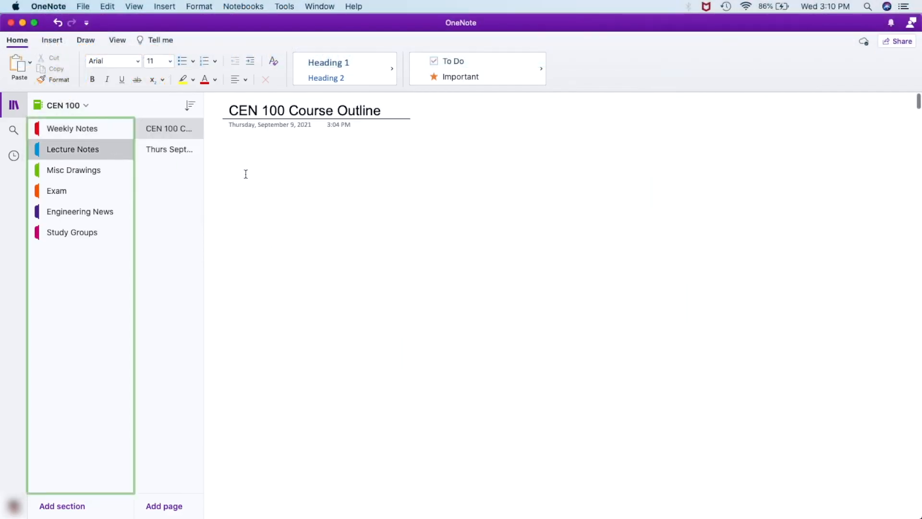
pyautogui.click(51, 41)
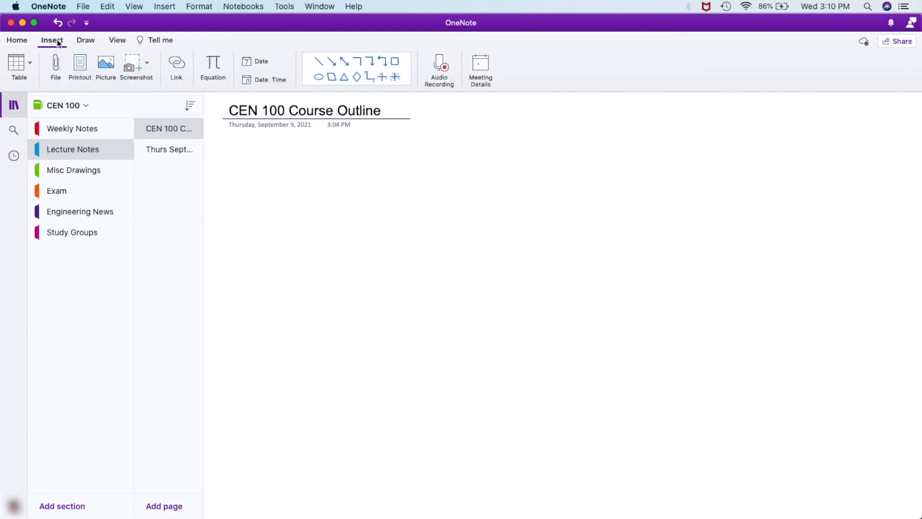
pyautogui.click(76, 66)
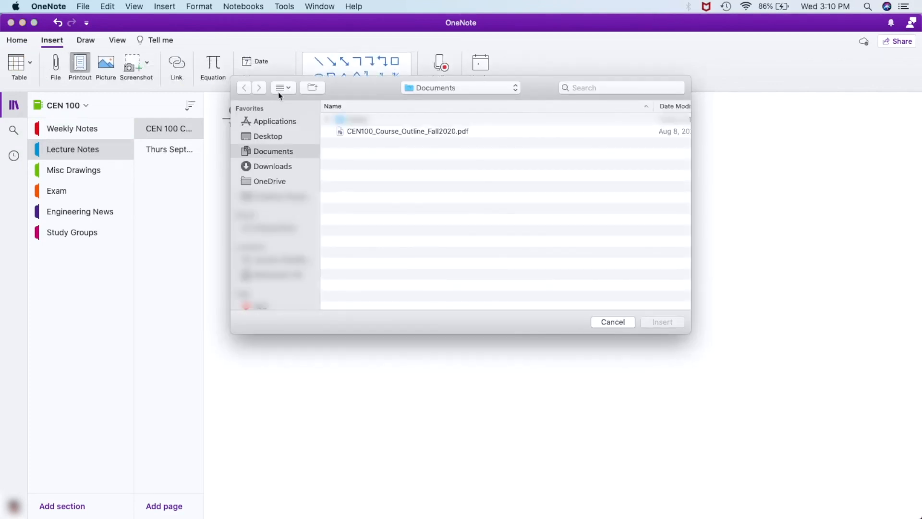
pyautogui.click(361, 131)
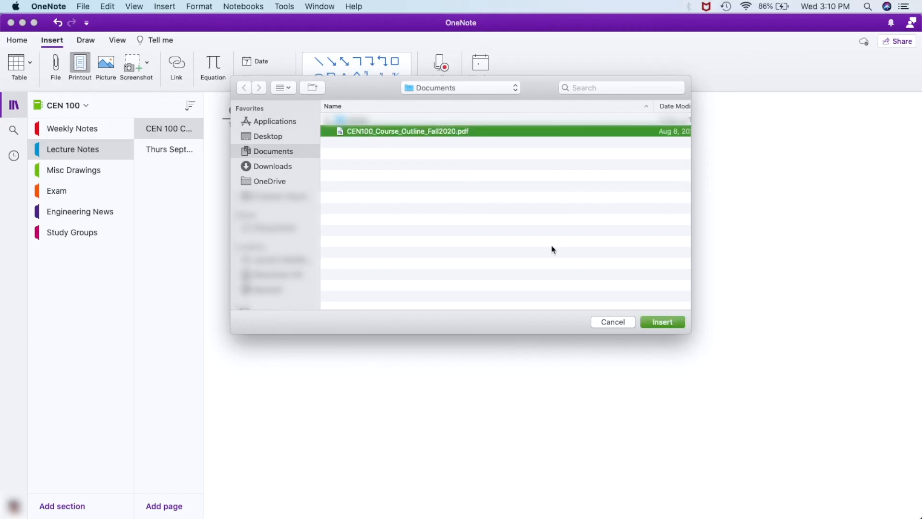
pyautogui.click(657, 322)
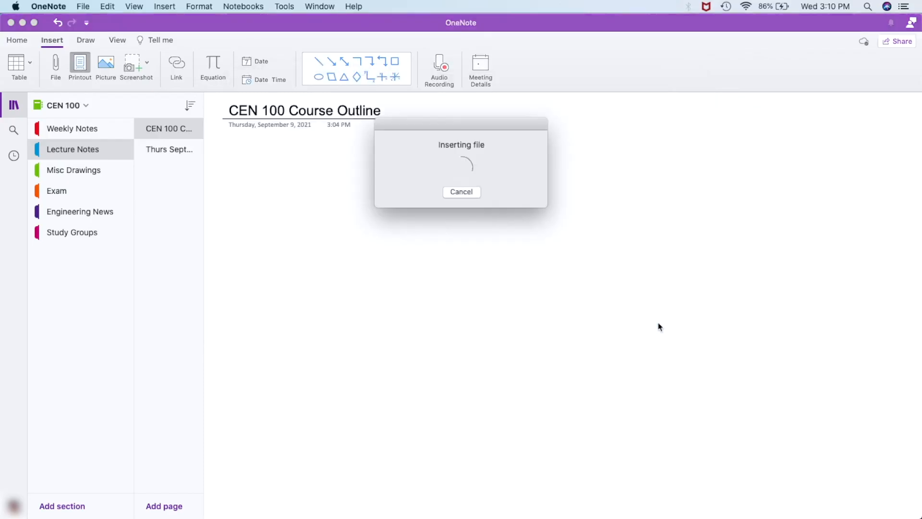
pyautogui.scroll(-15, 627, 264)
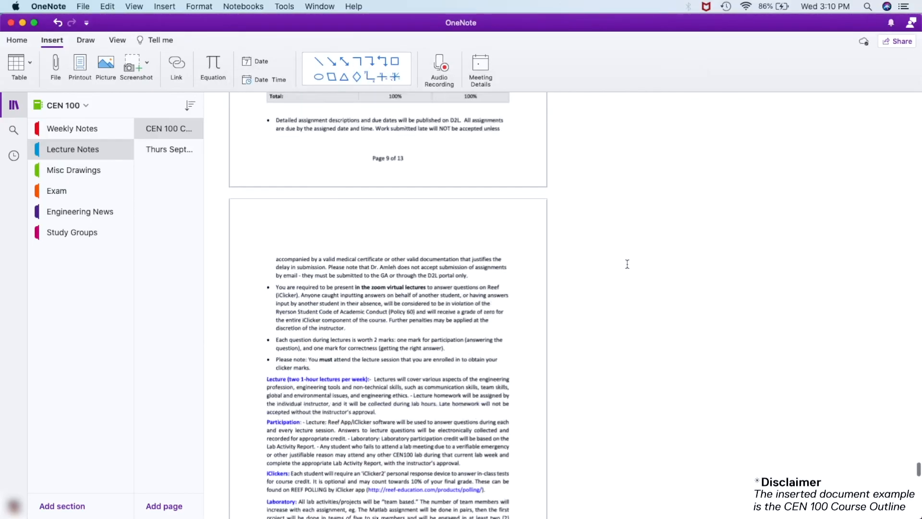
pyautogui.scroll(15, 627, 264)
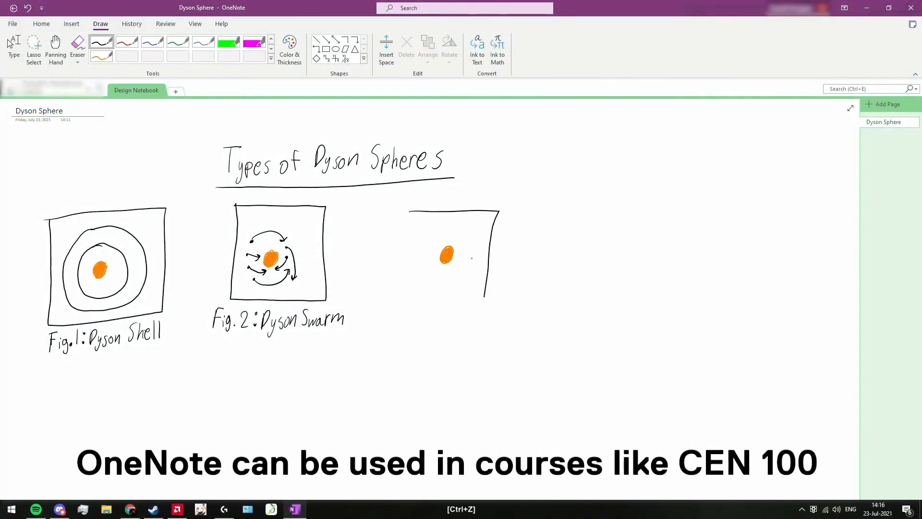
pyautogui.click(433, 245)
pyautogui.click(438, 251)
pyautogui.click(457, 258)
pyautogui.click(469, 261)
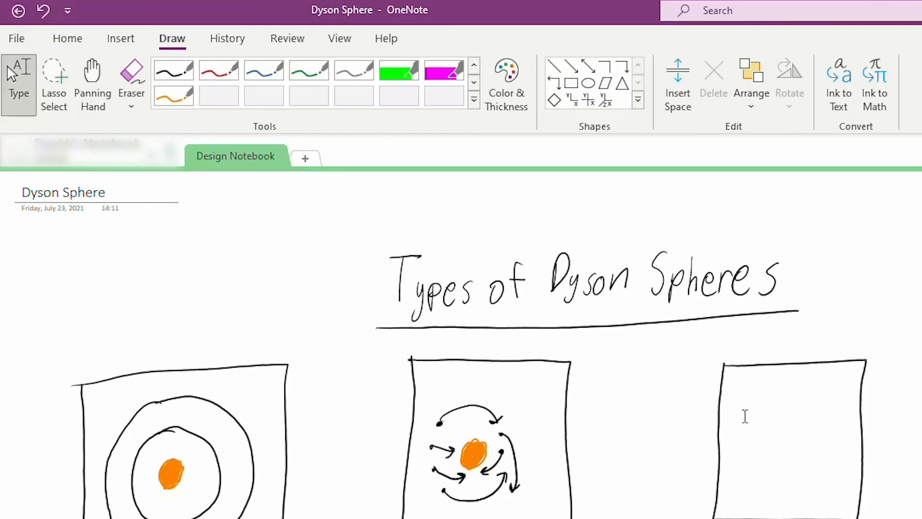
pyautogui.click(102, 41)
pyautogui.click(437, 232)
pyautogui.click(453, 232)
pyautogui.click(462, 240)
pyautogui.click(471, 250)
pyautogui.click(78, 44)
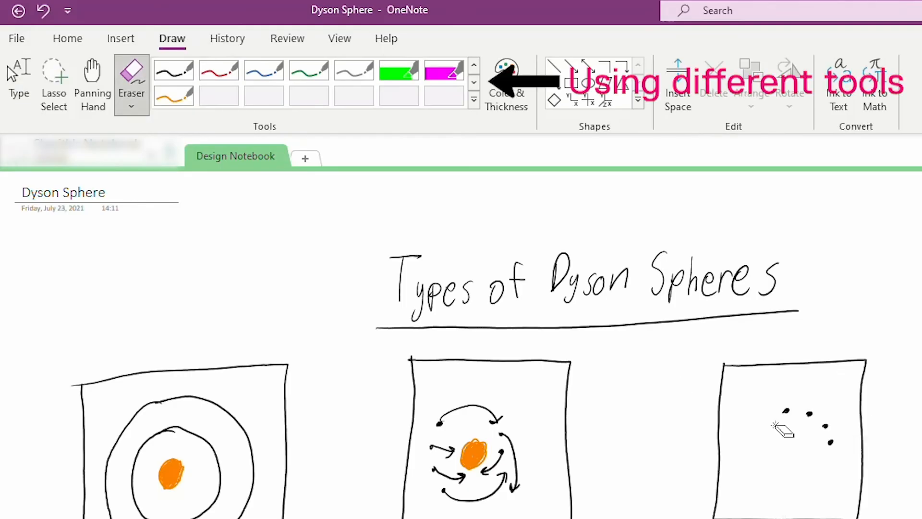
# Step: Draw an orange star in the third frame of the Dyson Sphere page and surround it with a ring of black dots
pyautogui.click(101, 57)
pyautogui.moveTo(447, 246); pyautogui.dragTo(445, 259)
pyautogui.moveTo(778, 435); pyautogui.dragTo(787, 449)
pyautogui.click(173, 71)
pyautogui.click(764, 435)
pyautogui.click(748, 440)
pyautogui.click(787, 422)
pyautogui.click(813, 430)
pyautogui.click(783, 455)
pyautogui.click(740, 459)
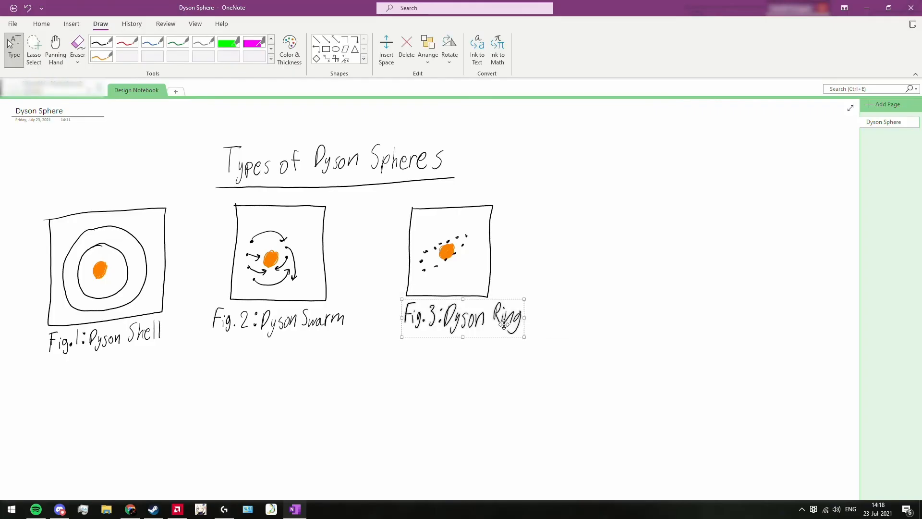
# Step: Reposition the "Fig. 3: Dyson Ring" caption beneath its frame and rewrite the word "Ring" in black ink
pyautogui.moveTo(487, 318); pyautogui.dragTo(489, 324)
pyautogui.click(489, 315)
pyautogui.moveTo(491, 318); pyautogui.dragTo(496, 325)
pyautogui.moveTo(500, 319); pyautogui.dragTo(497, 331)
# Step: Draw a fourth frame holding an orange star amid scattered black dots and caption it "Fig. 4: Dyson Bubble"
pyautogui.moveTo(572, 208); pyautogui.dragTo(645, 207)
pyautogui.moveTo(491, 241); pyautogui.dragTo(494, 244)
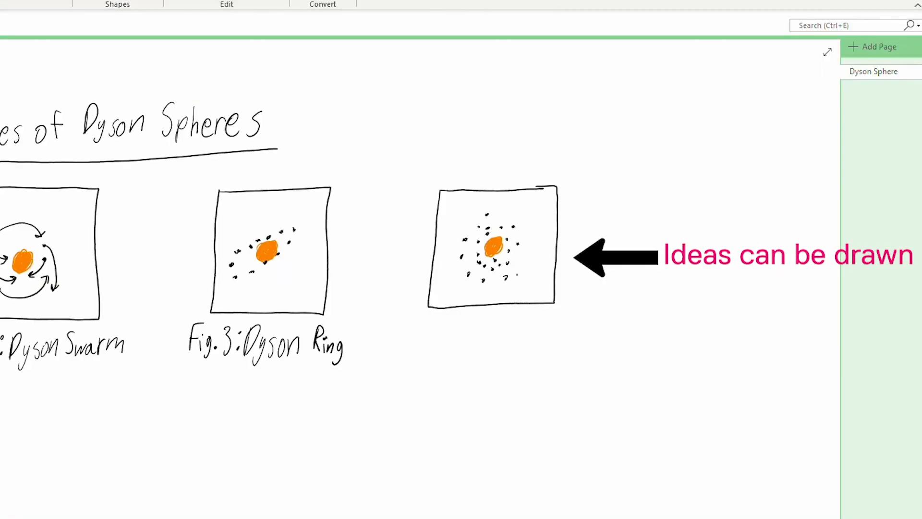
pyautogui.moveTo(459, 328); pyautogui.dragTo(446, 356)
pyautogui.moveTo(472, 318); pyautogui.dragTo(481, 342)
pyautogui.moveTo(498, 320); pyautogui.dragTo(499, 343)
pyautogui.moveTo(566, 317); pyautogui.dragTo(566, 342)
# Step: Handwrite the heading "Legend" in blue ink below the Fig. 1 caption and underline it with a wavy line
pyautogui.click(153, 42)
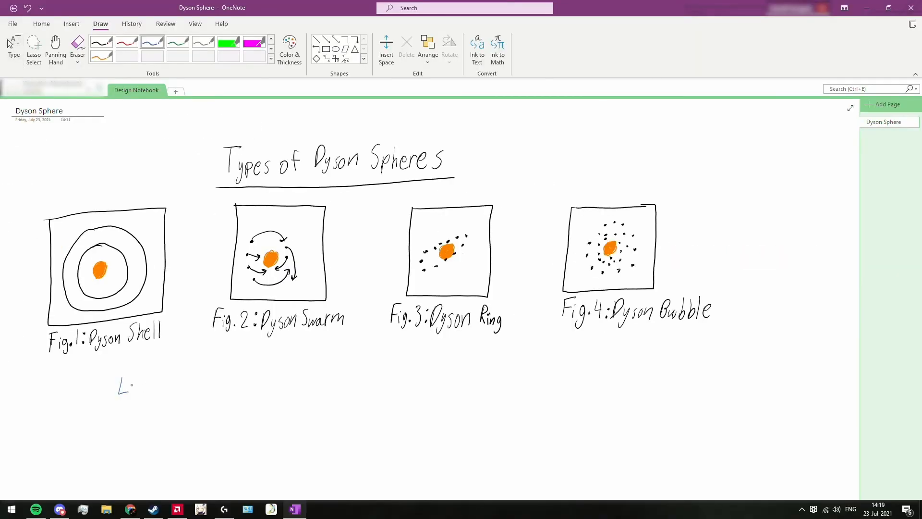
pyautogui.moveTo(121, 377); pyautogui.dragTo(129, 394)
pyautogui.moveTo(117, 399); pyautogui.dragTo(177, 393)
pyautogui.click(13, 50)
# Step: Add an orange dot with the handwritten label "Star" in orange ink under the Legend heading
pyautogui.click(101, 56)
pyautogui.click(121, 414)
pyautogui.moveTo(114, 416); pyautogui.dragTo(128, 427)
pyautogui.click(119, 427)
pyautogui.moveTo(137, 411); pyautogui.dragTo(138, 426)
pyautogui.moveTo(145, 419); pyautogui.dragTo(148, 425)
pyautogui.moveTo(150, 418); pyautogui.dragTo(155, 415)
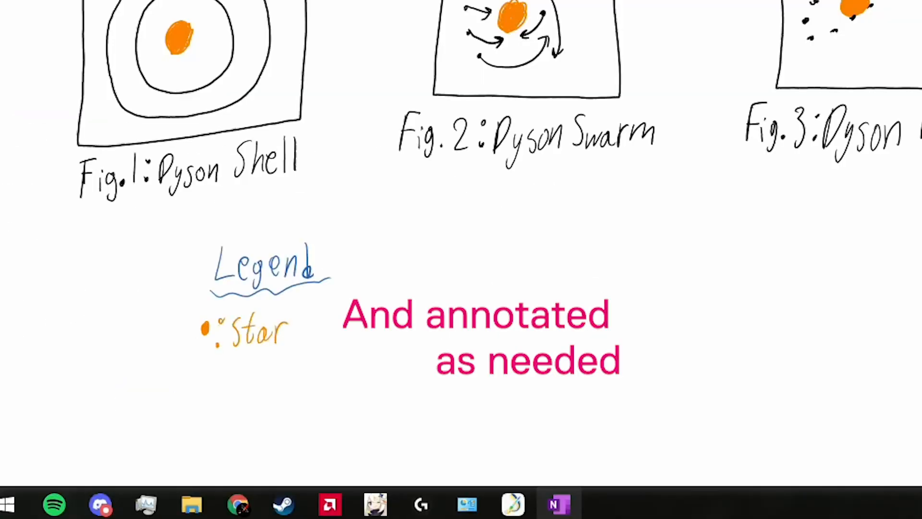
# Step: Handwrite the label "Dyson sphere arrangement" in black ink as the legend's second entry
pyautogui.moveTo(230, 373); pyautogui.dragTo(228, 405)
pyautogui.moveTo(250, 388); pyautogui.dragTo(240, 421)
pyautogui.moveTo(311, 372); pyautogui.dragTo(303, 400)
pyautogui.moveTo(315, 377); pyautogui.dragTo(315, 400)
pyautogui.moveTo(416, 370); pyautogui.dragTo(422, 390)
pyautogui.moveTo(486, 368); pyautogui.dragTo(482, 399)
pyautogui.moveTo(594, 343); pyautogui.dragTo(595, 375)
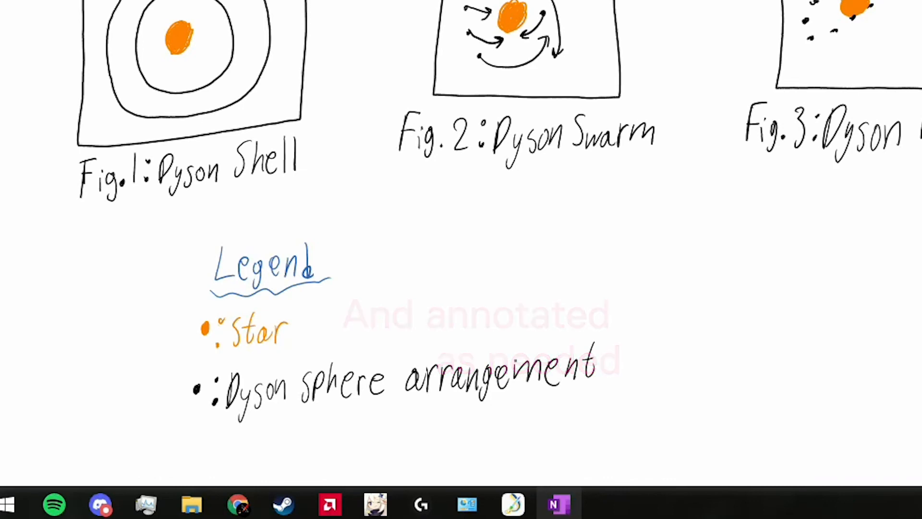
# Step: Draw blue frames around the Dyson Shell and Dyson Swarm drawings
pyautogui.scroll(-1, 461, 259)
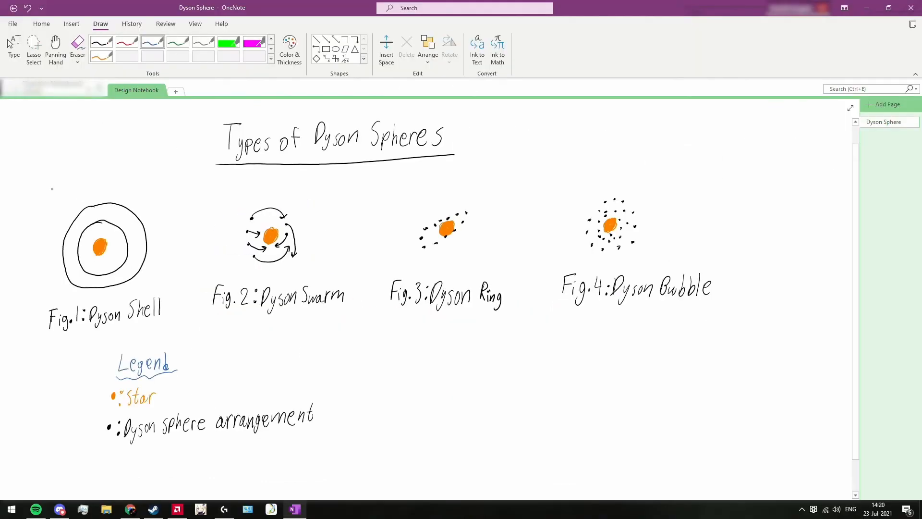
pyautogui.moveTo(50, 189); pyautogui.dragTo(54, 187)
pyautogui.moveTo(227, 183); pyautogui.dragTo(227, 184)
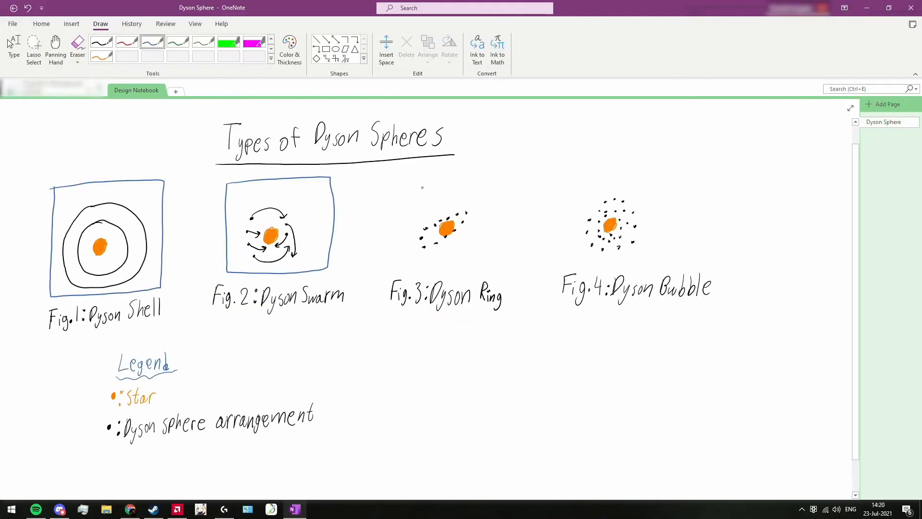